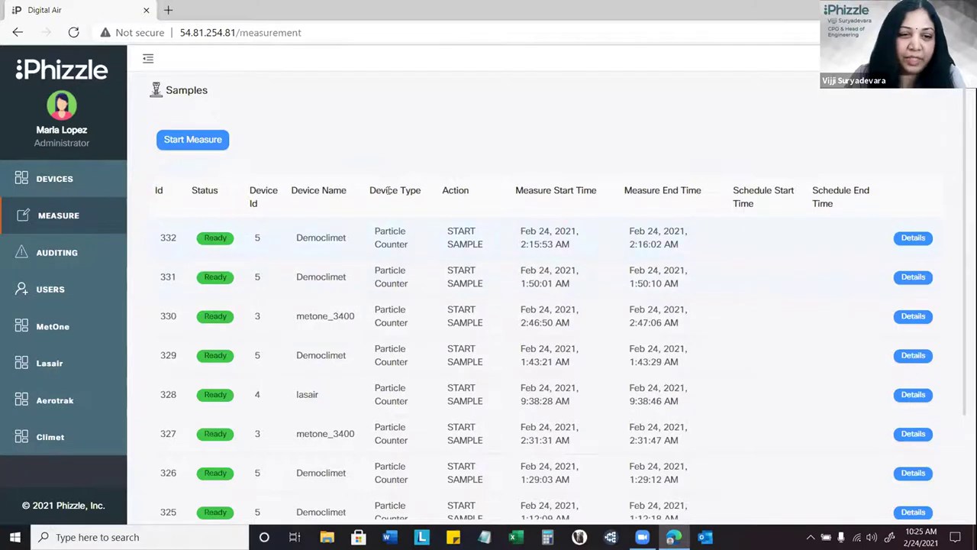
Step: Begin a new measurement with device type Particle Counters and device action Start Sample
{"action": "left_click", "coordinate": [222, 141]}
{"action": "left_click", "coordinate": [318, 131]}
{"action": "left_click", "coordinate": [317, 151]}
{"action": "left_click", "coordinate": [632, 131]}
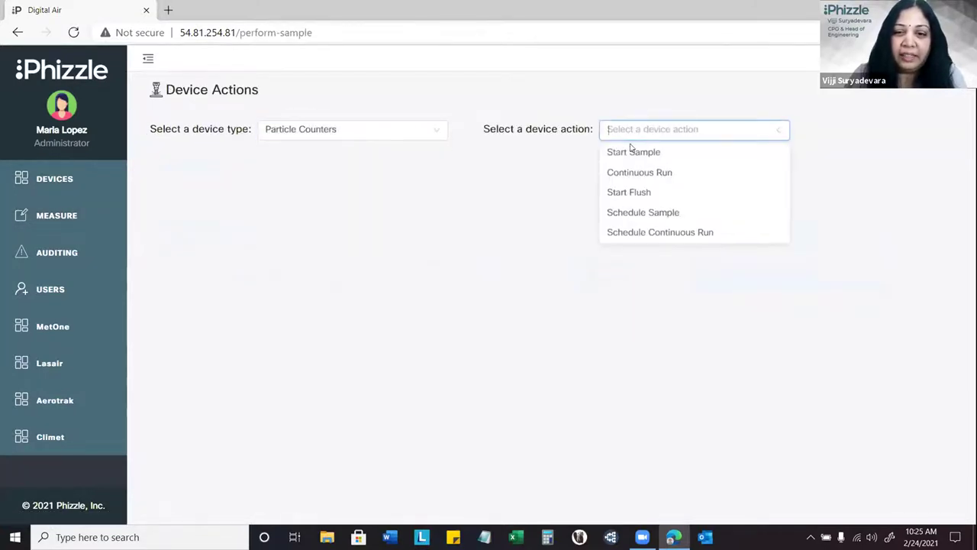
{"action": "left_click", "coordinate": [625, 151]}
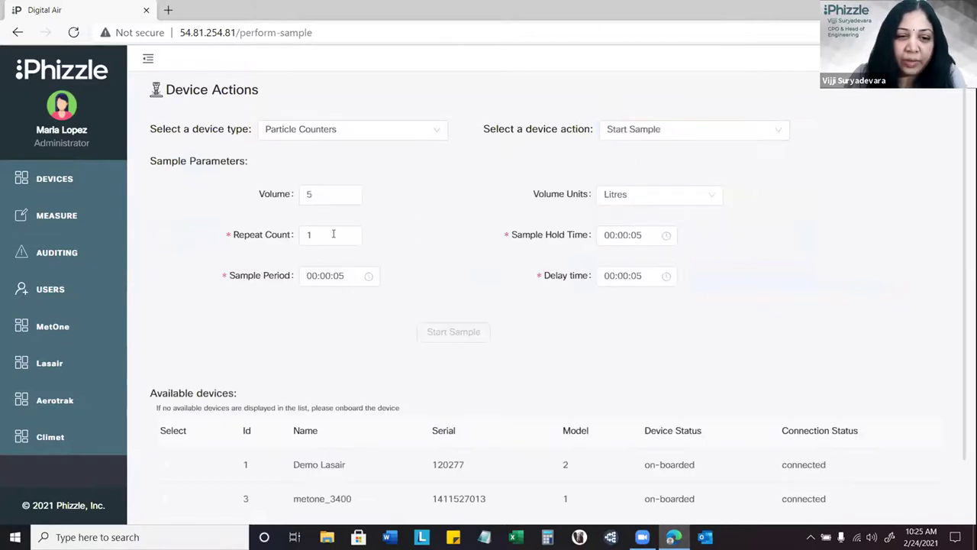
Step: Set the sample volume to 8 litres and choose Democlimet as the device to sample
{"action": "double_click", "coordinate": [318, 192]}
{"action": "type", "text": "10"}
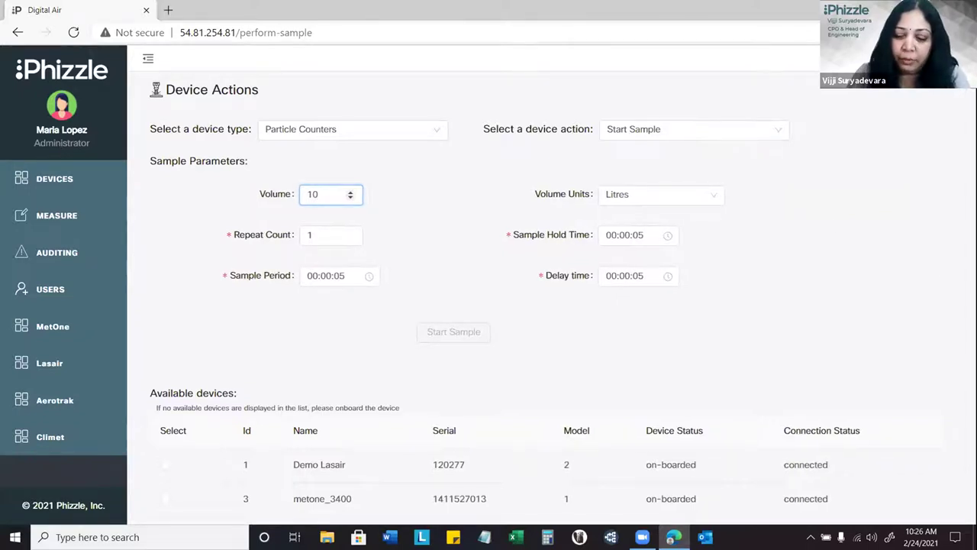
{"action": "key", "text": "BackSpace"}
{"action": "key", "text": "BackSpace"}
{"action": "type", "text": "8"}
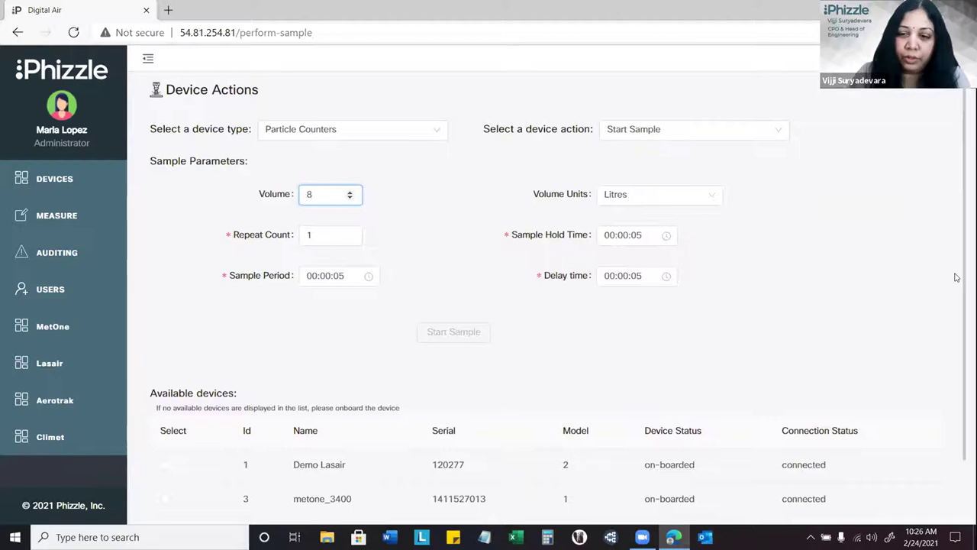
{"action": "left_click", "coordinate": [953, 275]}
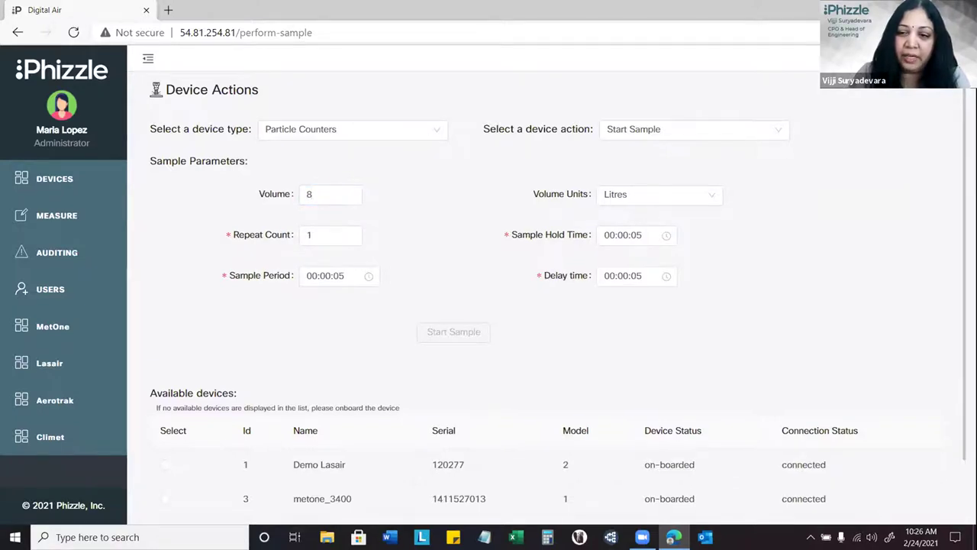
{"action": "scroll", "coordinate": [953, 428], "scroll_direction": "down", "scroll_amount": 1}
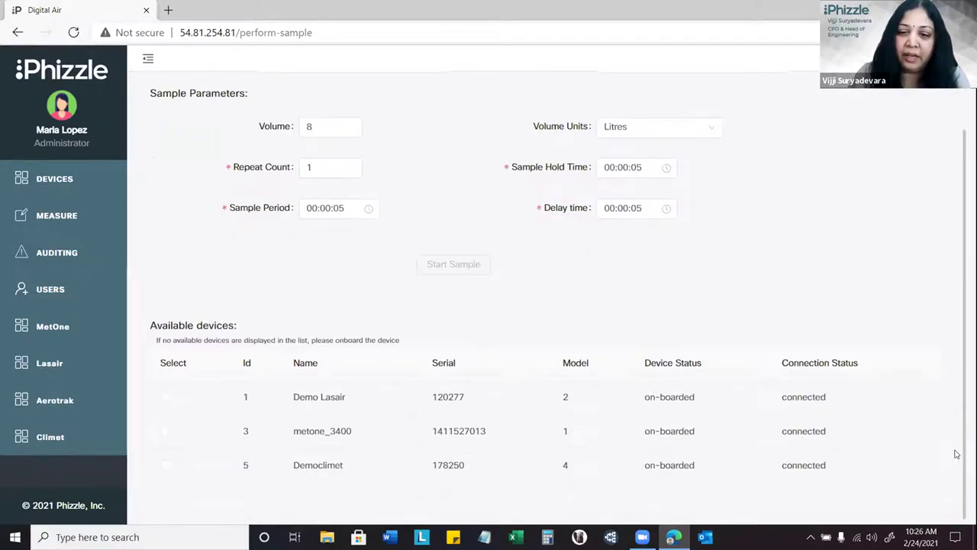
{"action": "left_click", "coordinate": [164, 465]}
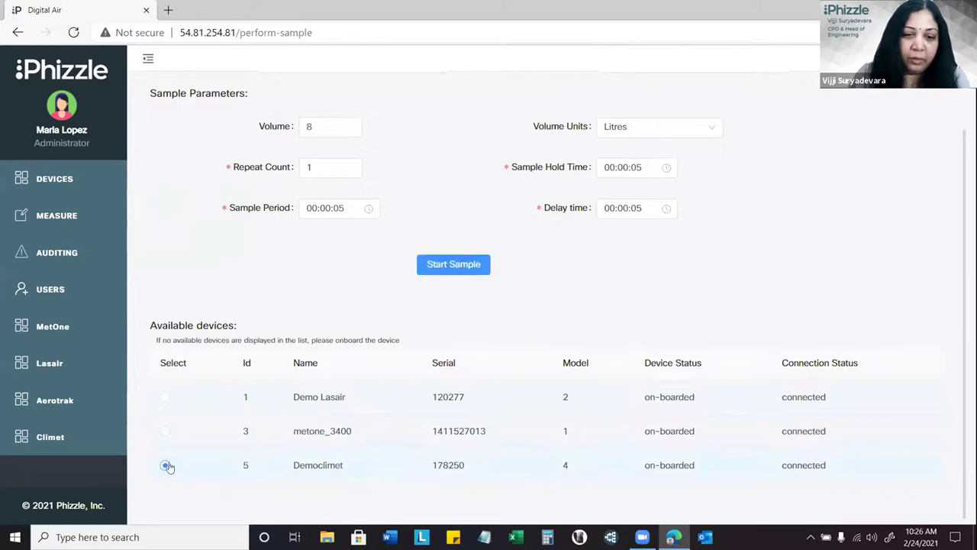
Step: Start the Democlimet sample and verify the e-signature with the administrator's saved username and password
{"action": "left_click", "coordinate": [452, 264]}
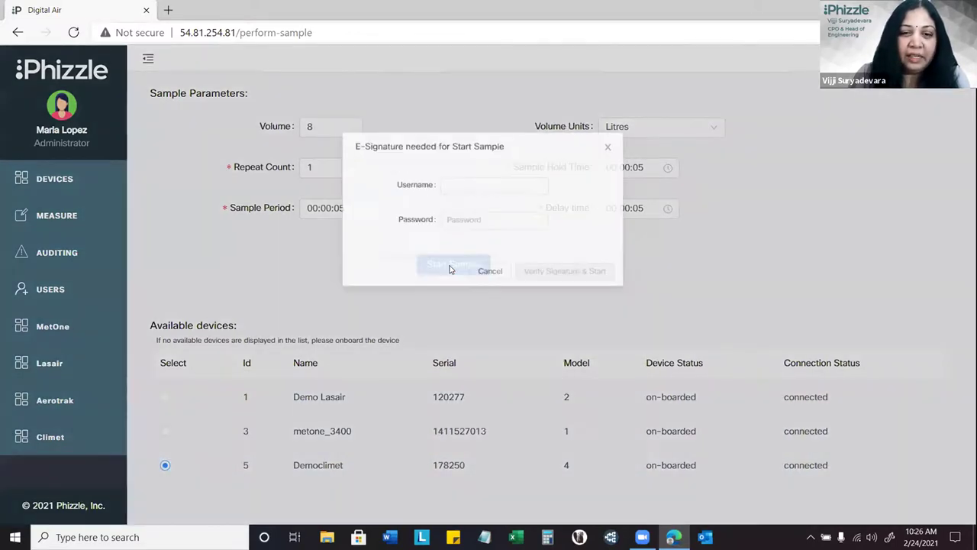
{"action": "left_click", "coordinate": [473, 171]}
{"action": "left_click", "coordinate": [474, 197]}
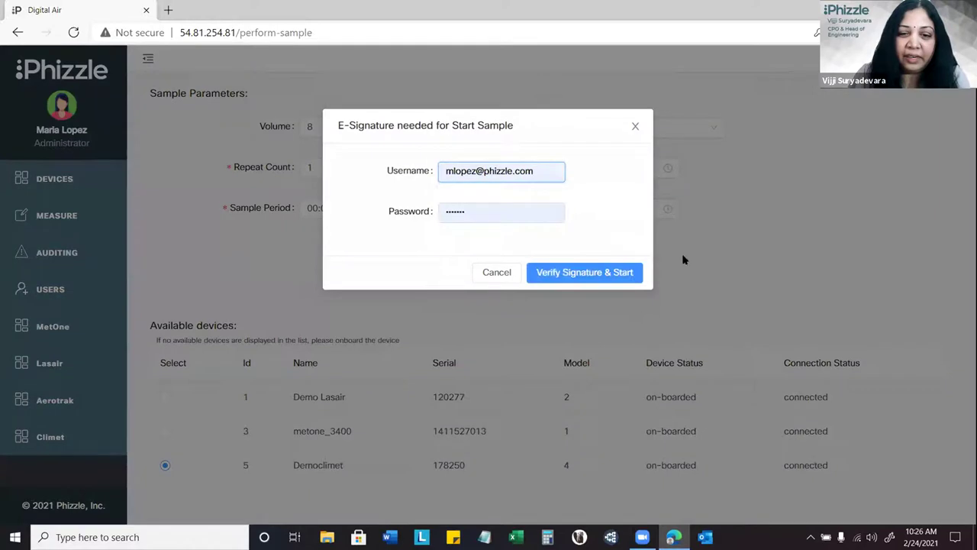
{"action": "left_click", "coordinate": [616, 270]}
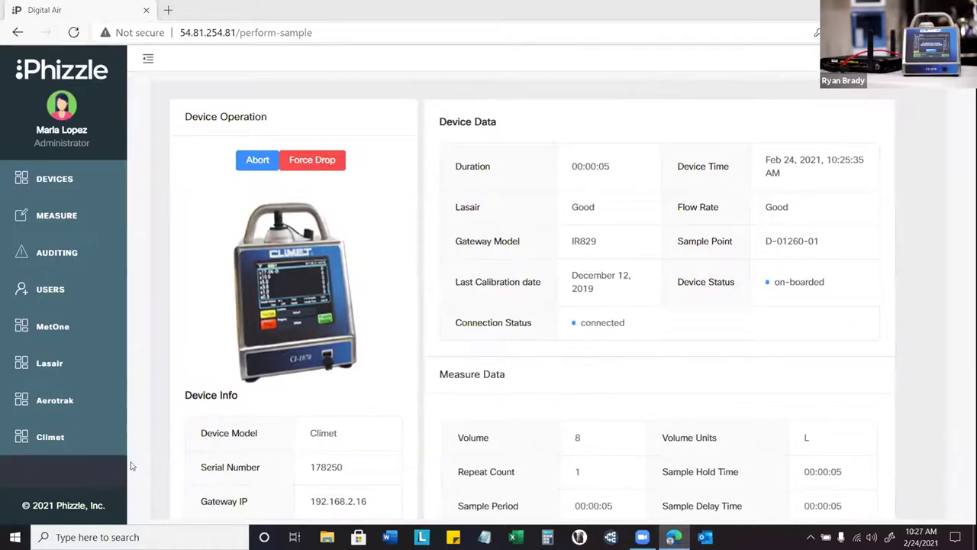
Step: Open the details of the newest Democlimet sample in the measurement list and review its particle readings
{"action": "left_click", "coordinate": [70, 217]}
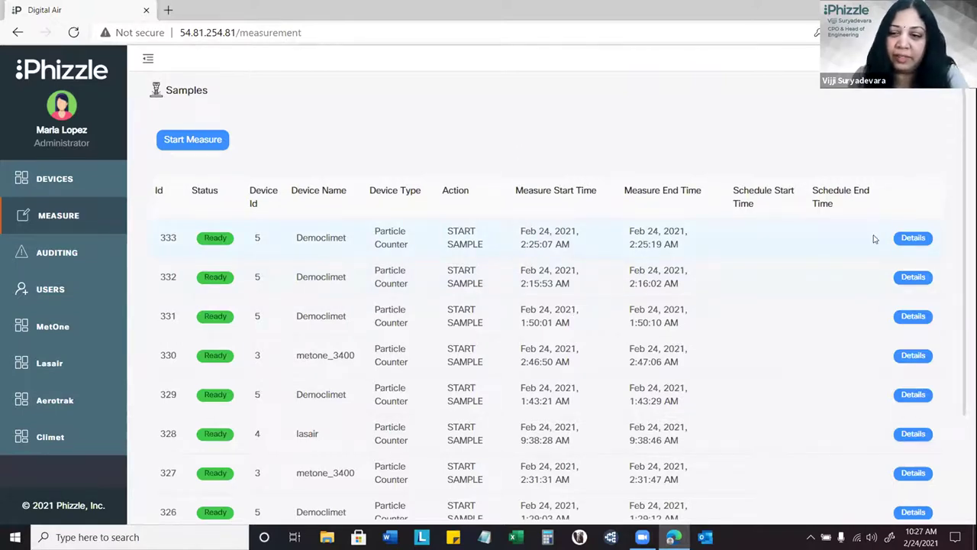
{"action": "left_click", "coordinate": [915, 239]}
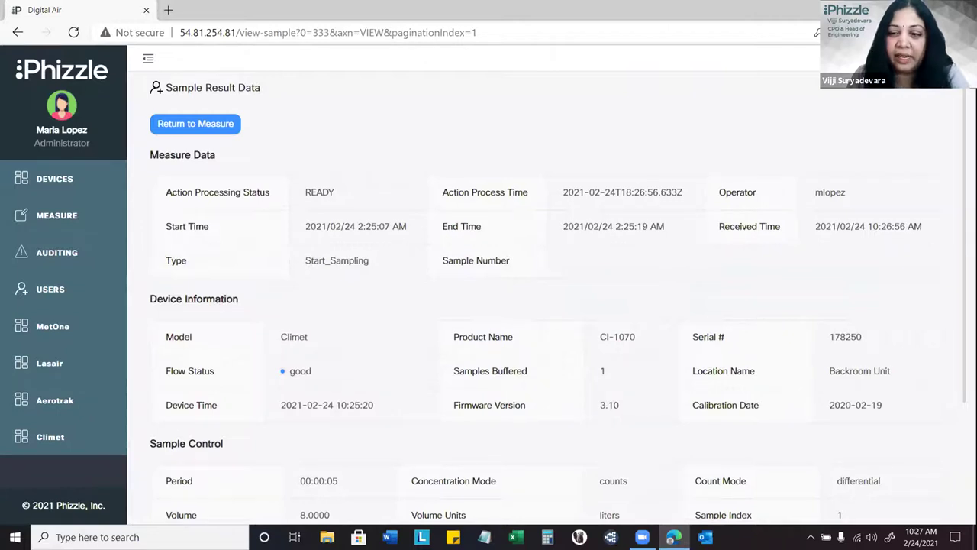
{"action": "scroll", "coordinate": [840, 305], "scroll_direction": "down", "scroll_amount": 2}
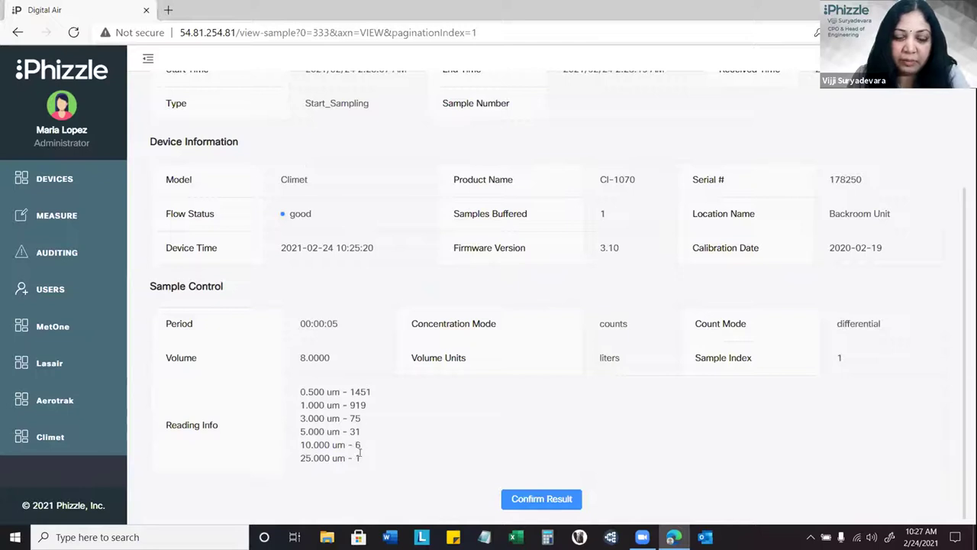
Step: Confirm the Democlimet sample result, signing with the administrator's saved username and password
{"action": "left_click", "coordinate": [572, 503]}
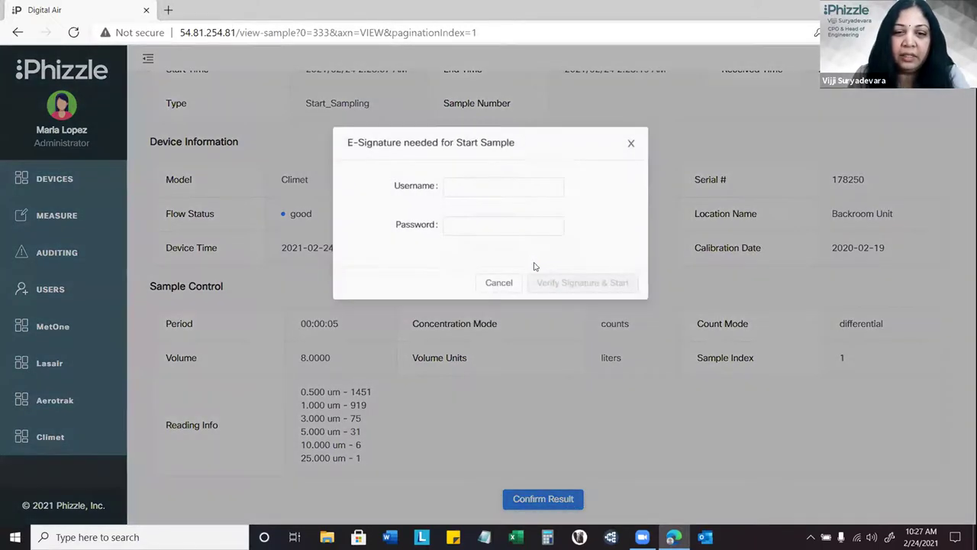
{"action": "left_click", "coordinate": [491, 170]}
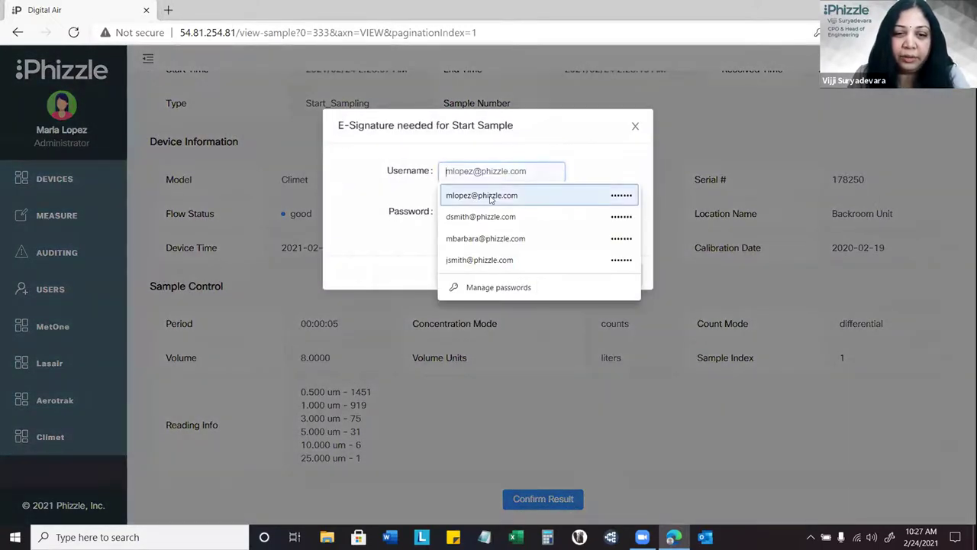
{"action": "left_click", "coordinate": [494, 195]}
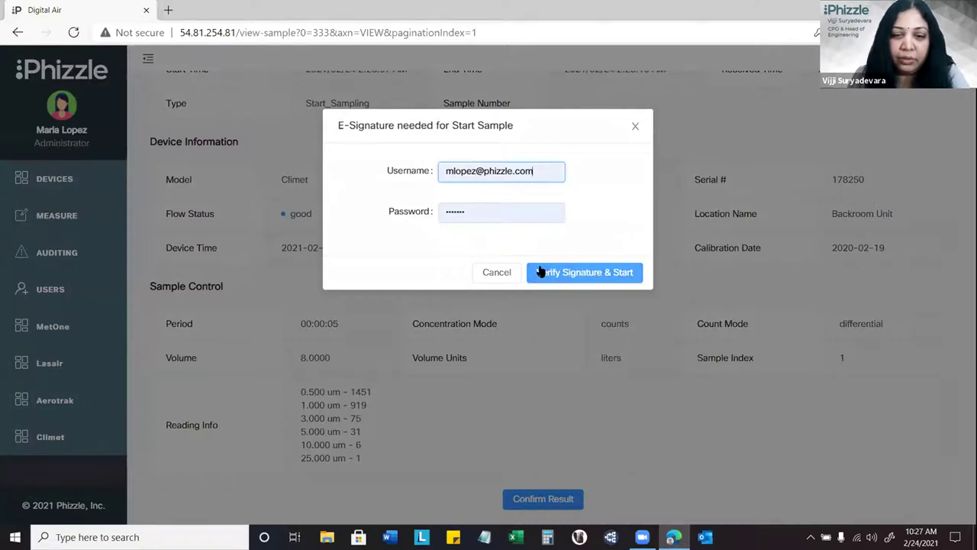
{"action": "left_click", "coordinate": [540, 272]}
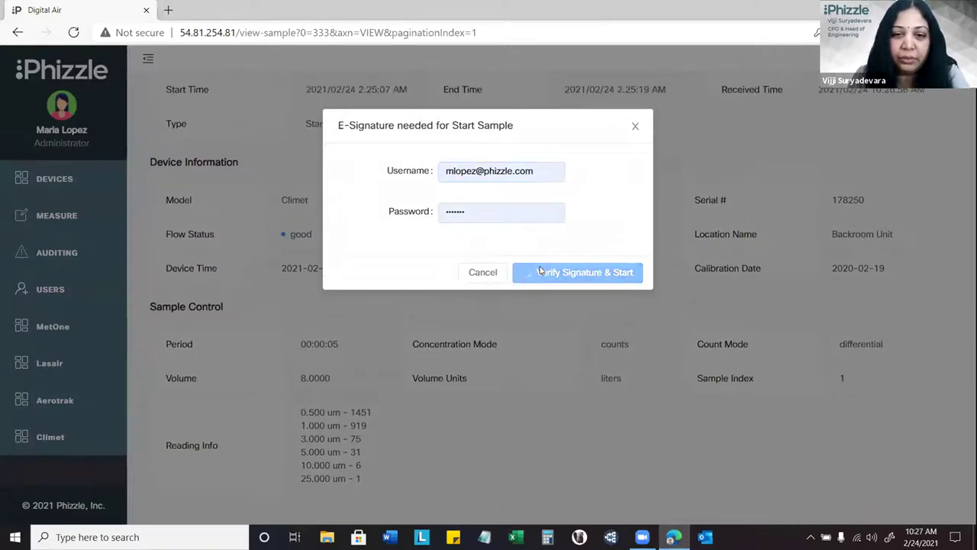
{"action": "left_click", "coordinate": [635, 126]}
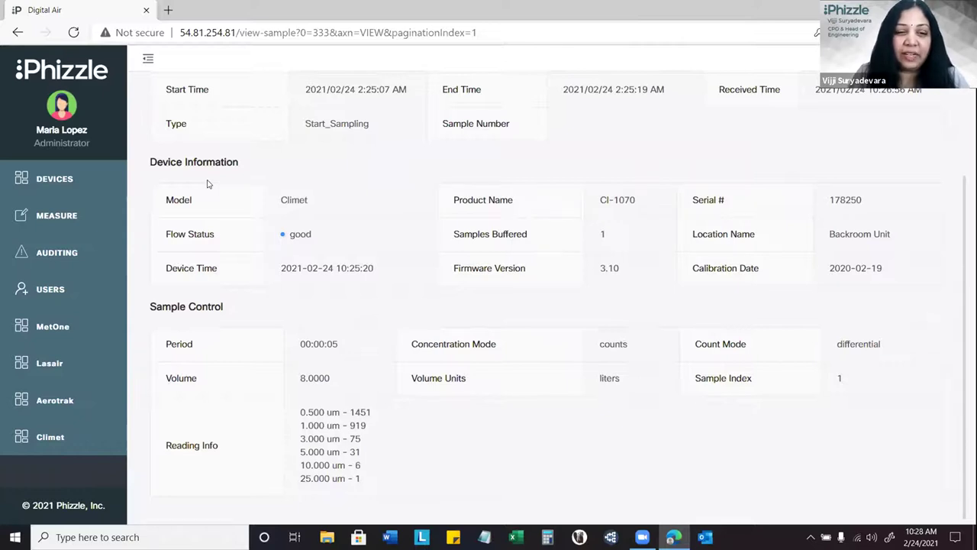
Step: Begin another measurement for Particle Counters with Start Sample as the action, keeping that action after checking the other options
{"action": "left_click", "coordinate": [61, 189]}
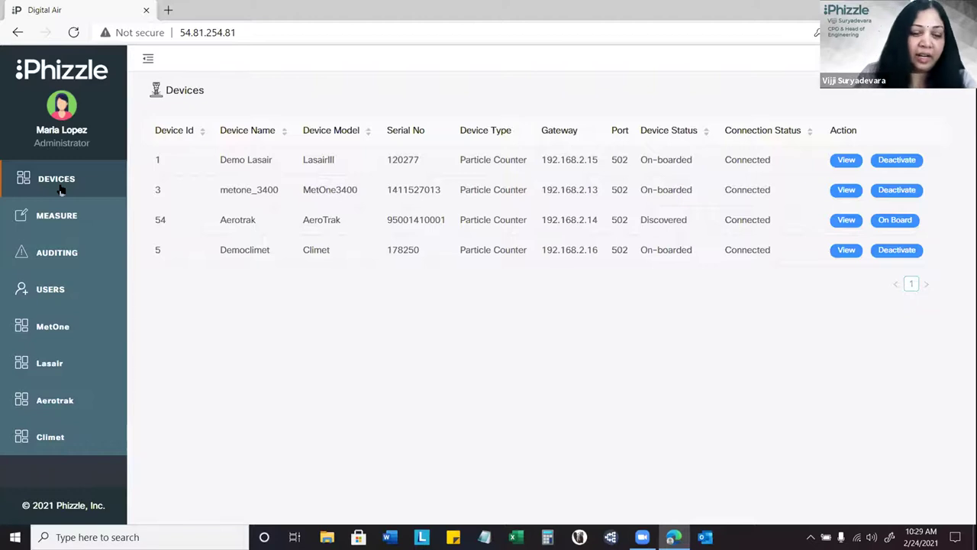
{"action": "left_click", "coordinate": [59, 225]}
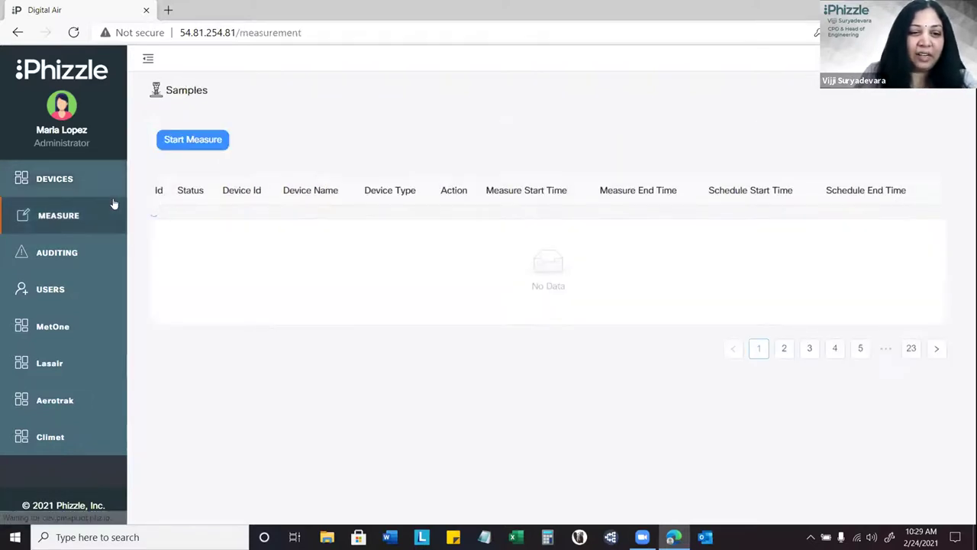
{"action": "left_click", "coordinate": [196, 140]}
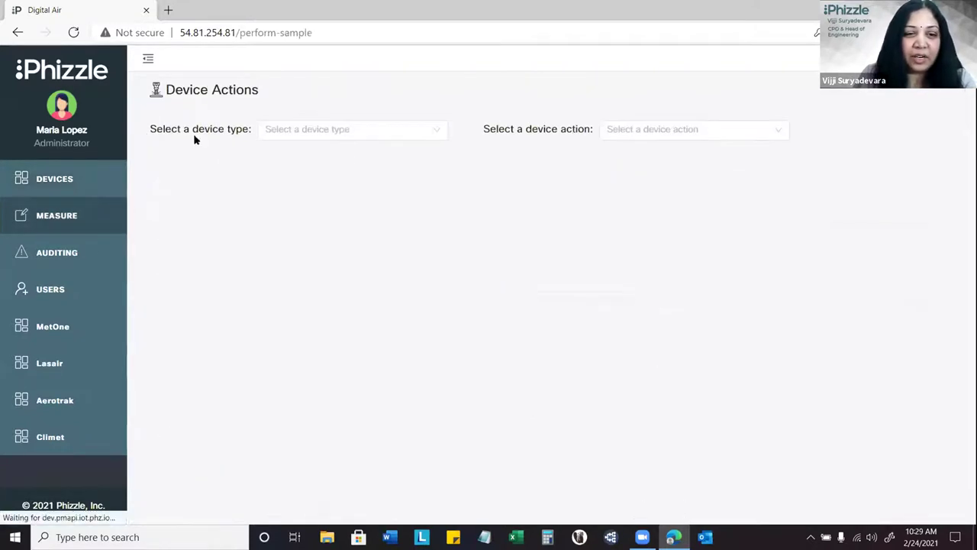
{"action": "left_click", "coordinate": [355, 136]}
{"action": "left_click", "coordinate": [362, 156]}
{"action": "left_click", "coordinate": [676, 131]}
{"action": "left_click", "coordinate": [665, 154]}
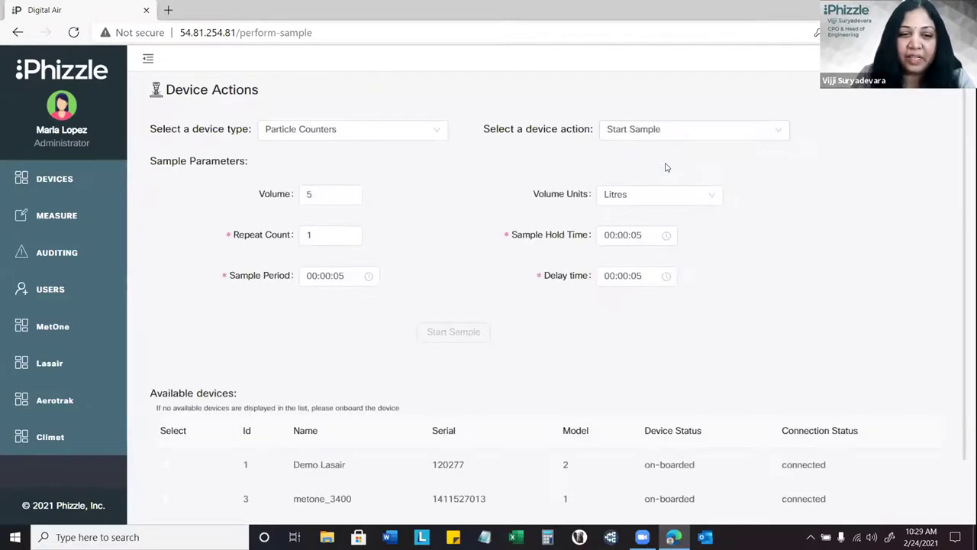
{"action": "left_click", "coordinate": [670, 132]}
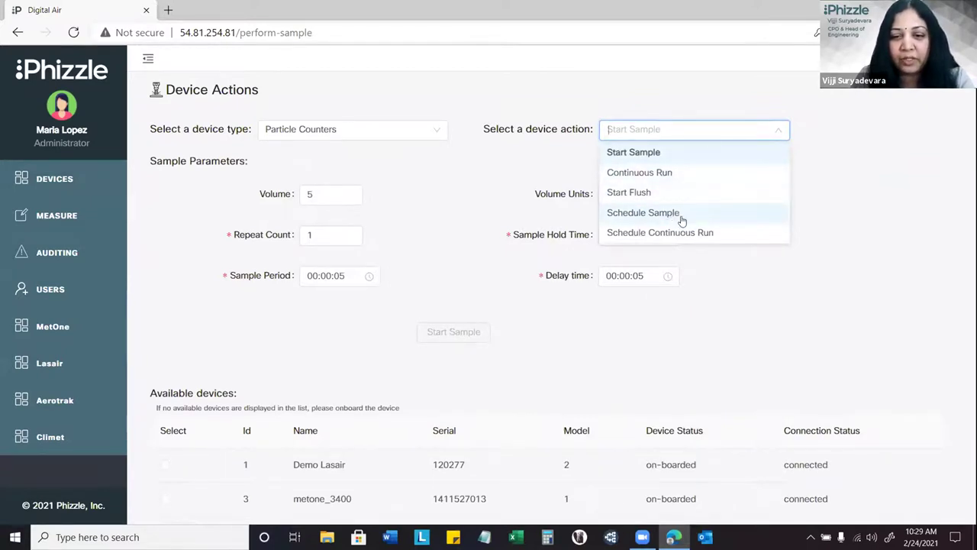
{"action": "left_click", "coordinate": [930, 306]}
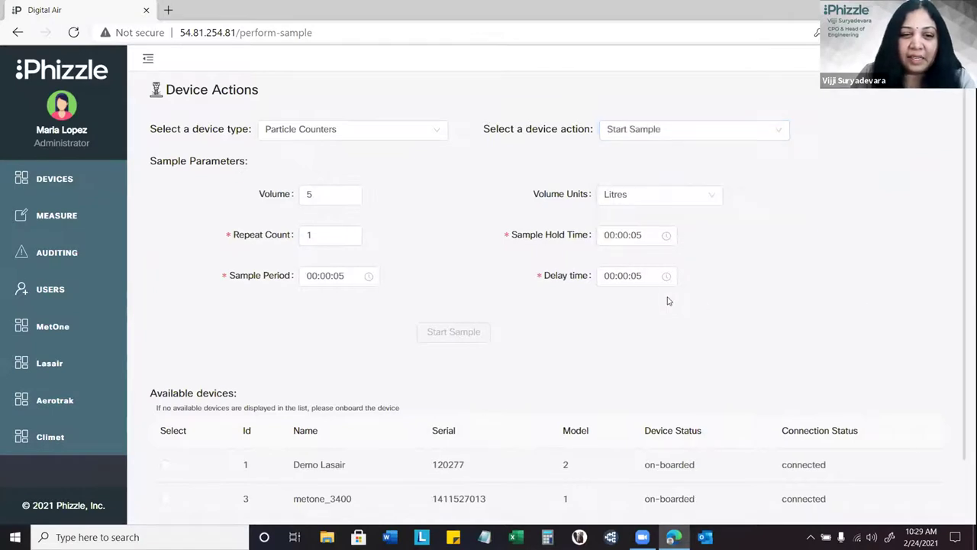
Step: Raise the sample volume to 8 litres and choose Demo Lasair as the device to sample
{"action": "left_click", "coordinate": [350, 194]}
{"action": "left_click", "coordinate": [350, 191]}
{"action": "left_click", "coordinate": [350, 191]}
{"action": "left_click", "coordinate": [350, 191]}
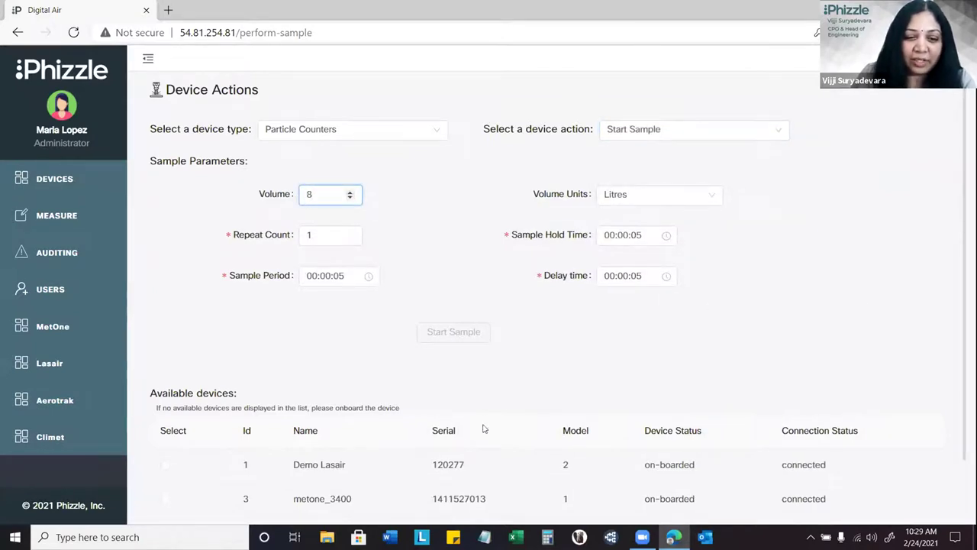
{"action": "left_click", "coordinate": [164, 465]}
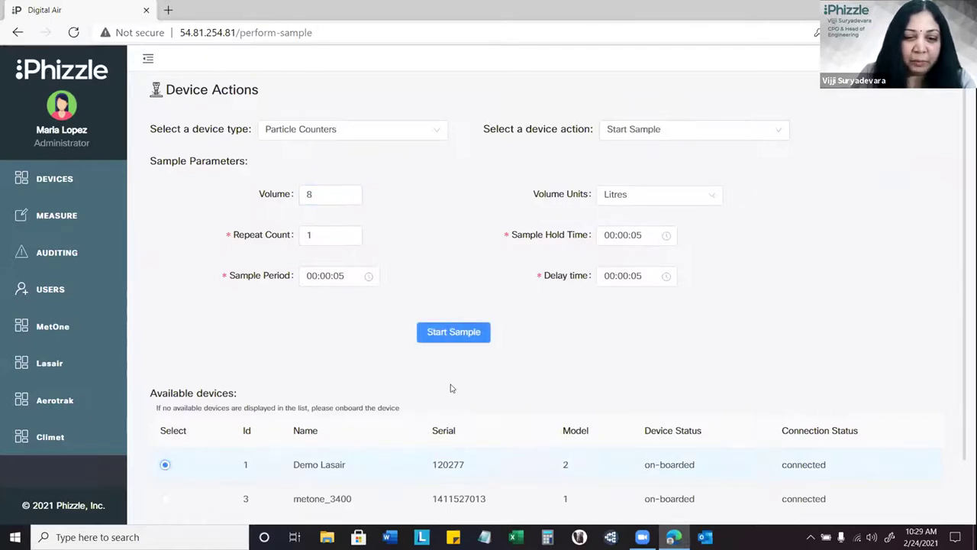
Step: Start the Demo Lasair sample and verify the e-signature with the administrator's saved username and password
{"action": "left_click", "coordinate": [452, 333]}
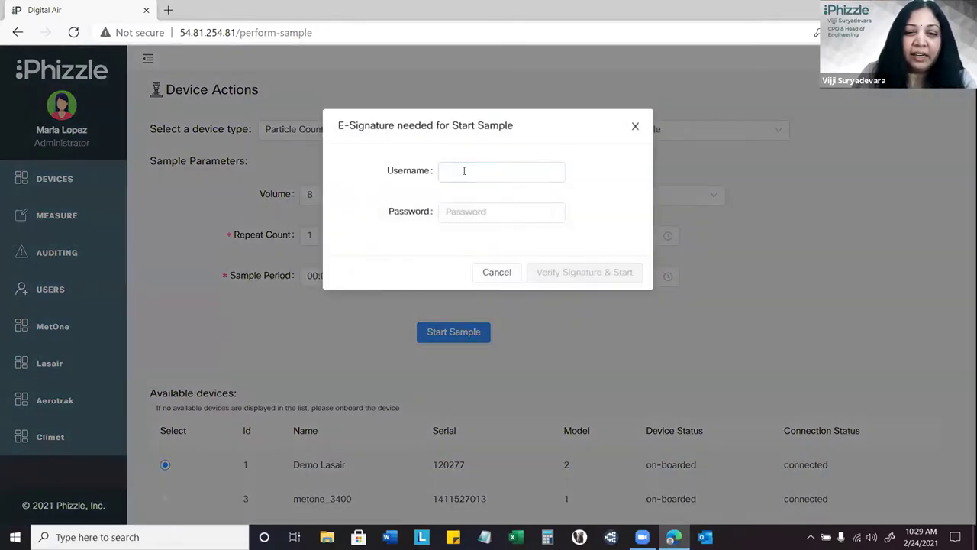
{"action": "left_click", "coordinate": [463, 169]}
{"action": "left_click", "coordinate": [481, 196]}
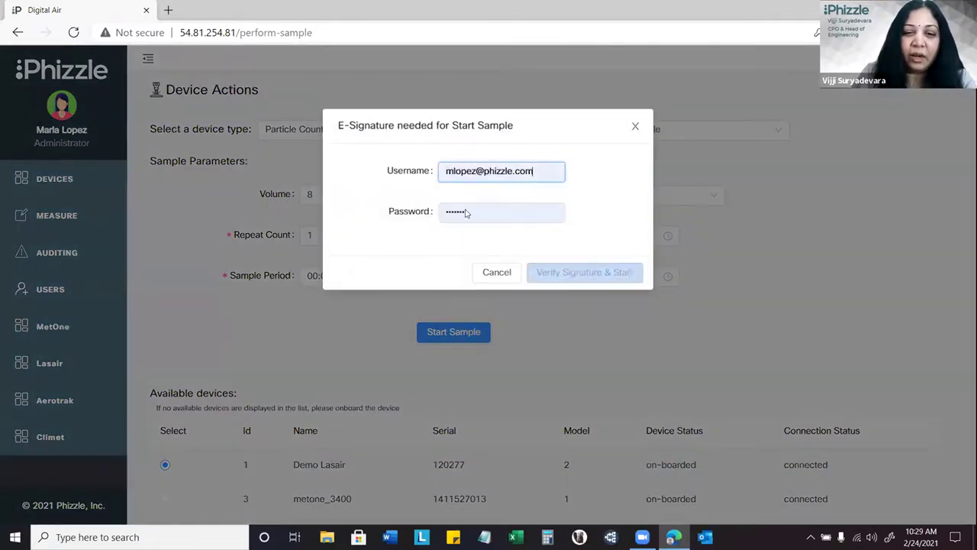
{"action": "left_click", "coordinate": [530, 273]}
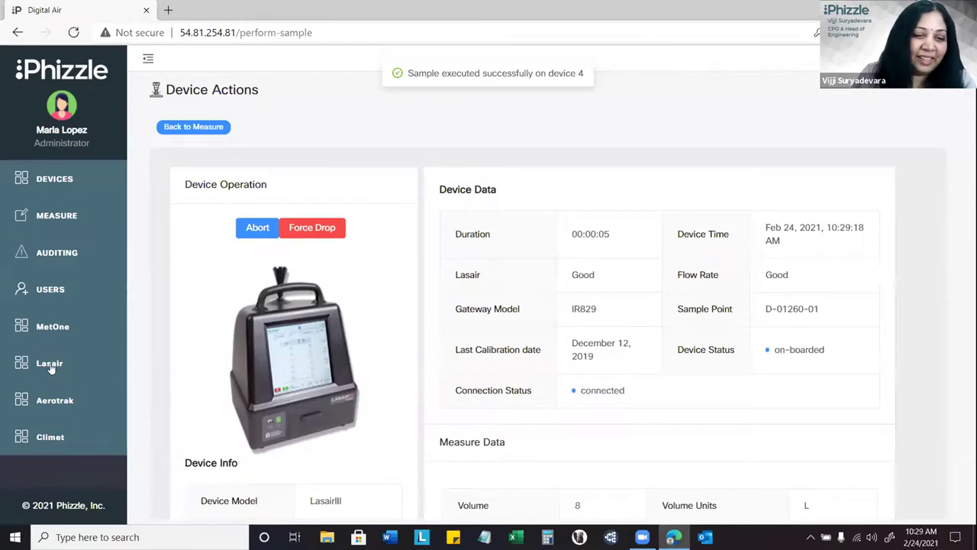
Step: View the Lasair's live camera feed, and return to the list of measured samples
{"action": "left_click", "coordinate": [49, 365]}
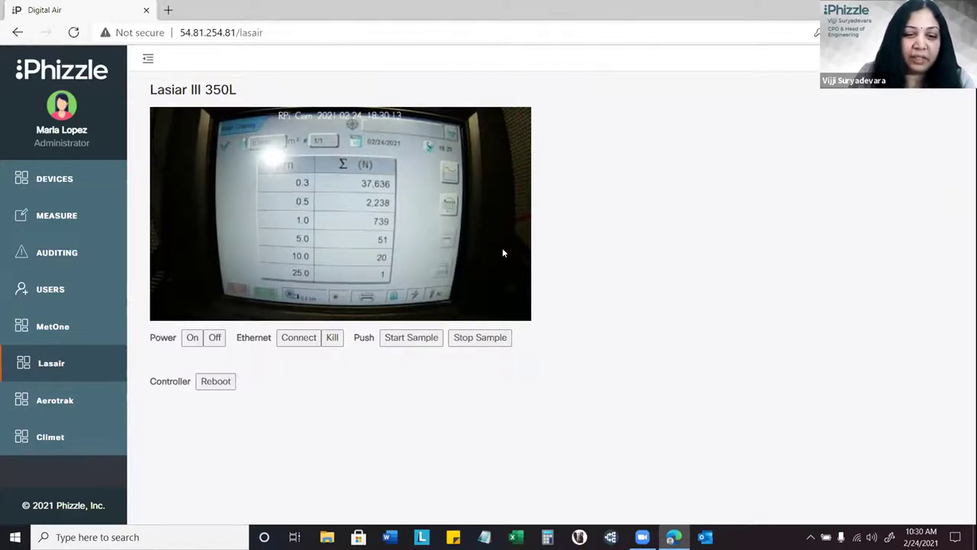
{"action": "left_click", "coordinate": [55, 217]}
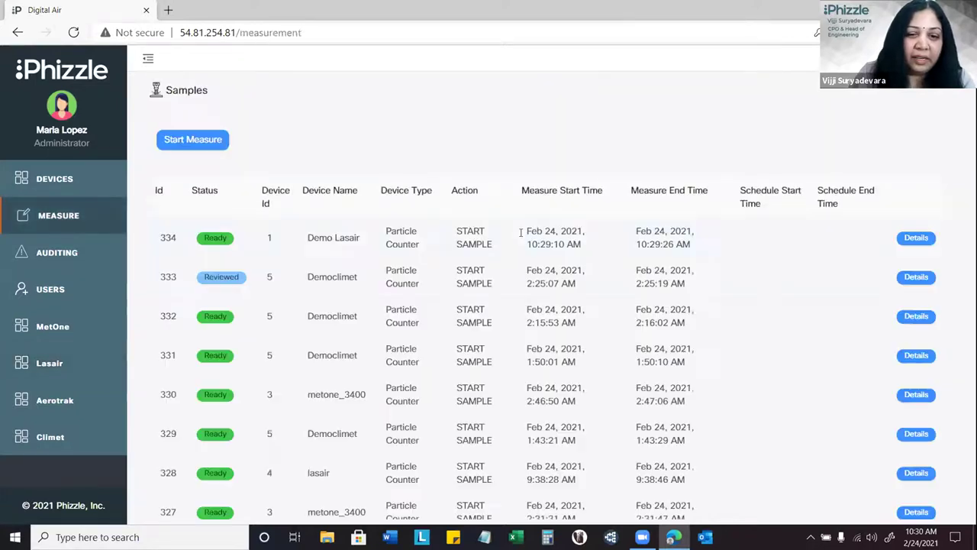